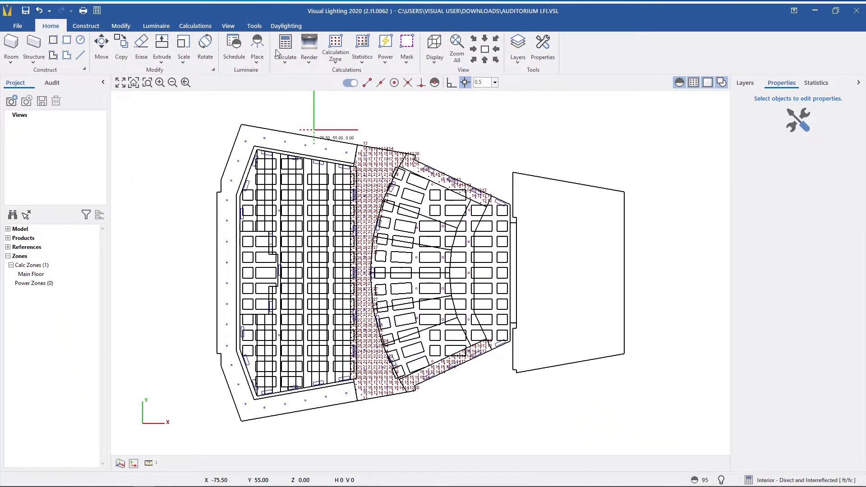
Run the lighting calculation so Main Floor reports 21 fc average, 27 maximum, 10 minimum
{"action": "left_click", "coordinate": [277, 53]}
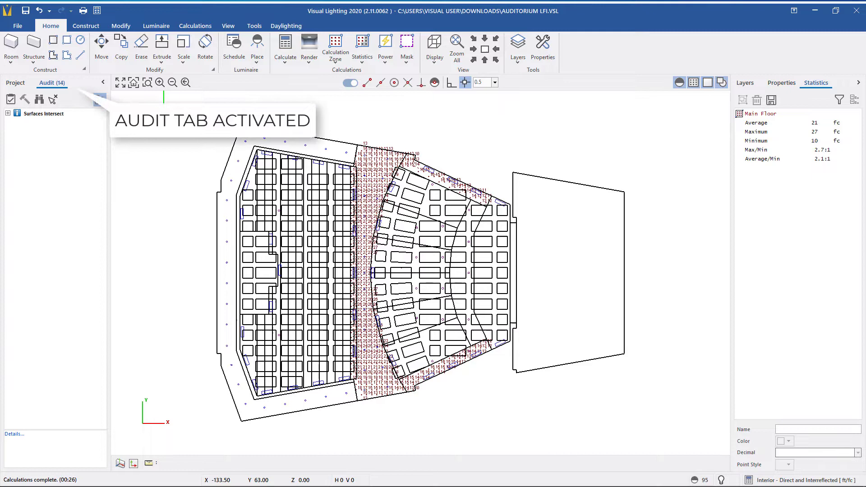
Return to the Project tab's saved views list for the calculated auditorium model
{"action": "left_click", "coordinate": [15, 83]}
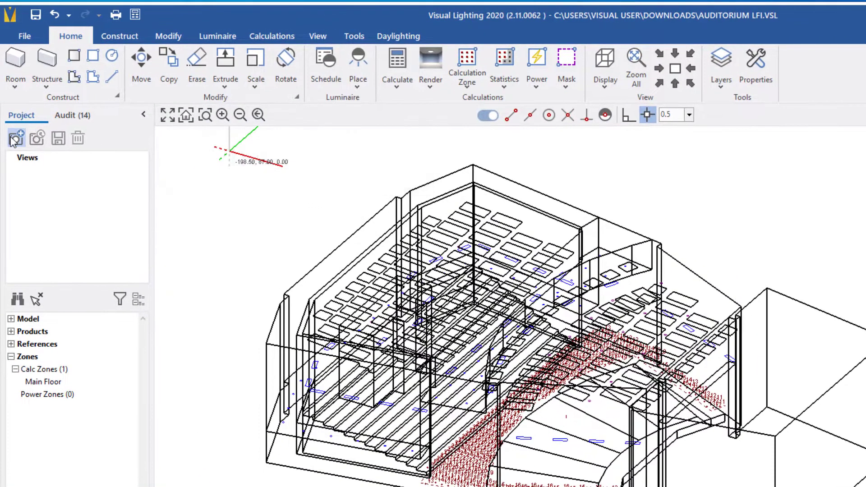
Save the current southeast wireframe view as a new view named 'SE Wireframe'
{"action": "left_click", "coordinate": [13, 139]}
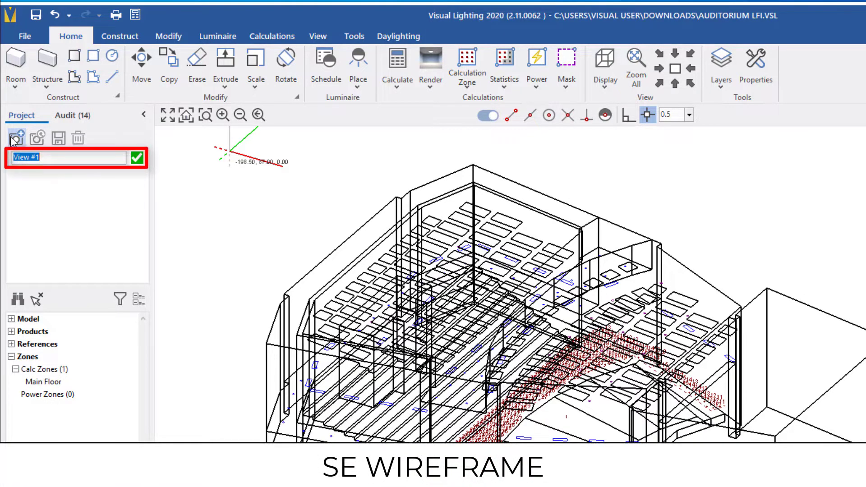
{"action": "type", "text": "SE Wireframe"}
{"action": "key", "text": "Return"}
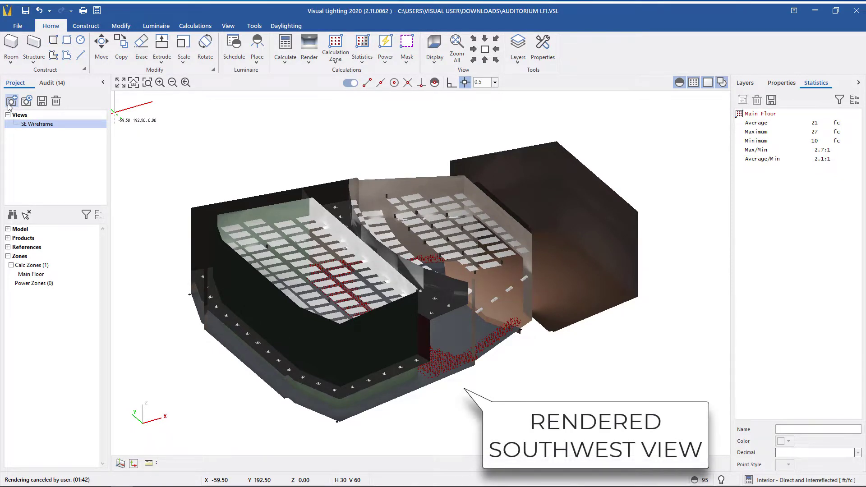
Save the rendered southwest view as a new view named 'SW Render'
{"action": "left_click", "coordinate": [11, 101]}
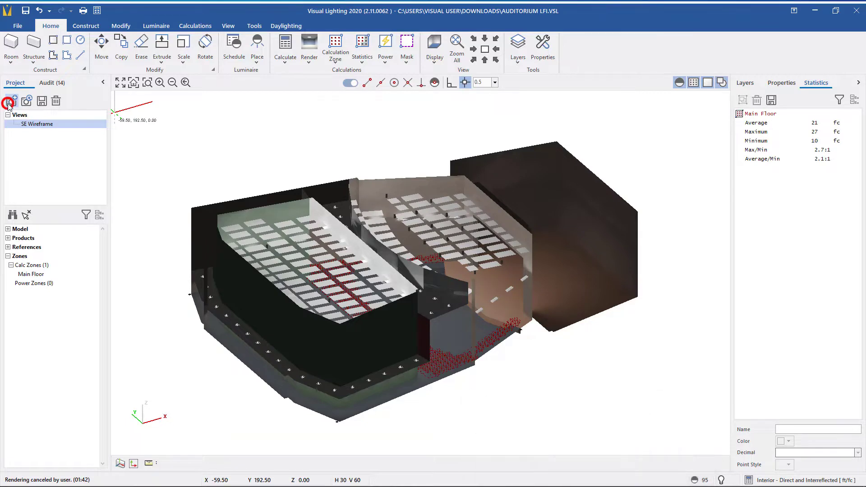
{"action": "type", "text": "SW Render"}
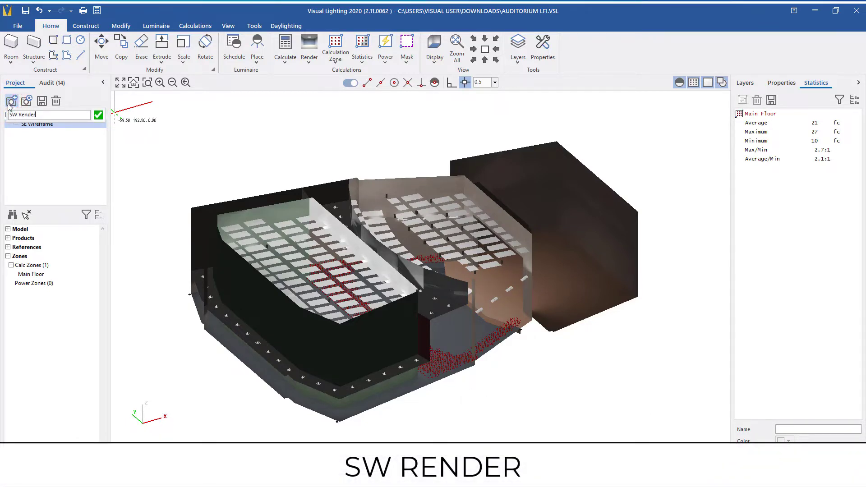
{"action": "key", "text": "Return"}
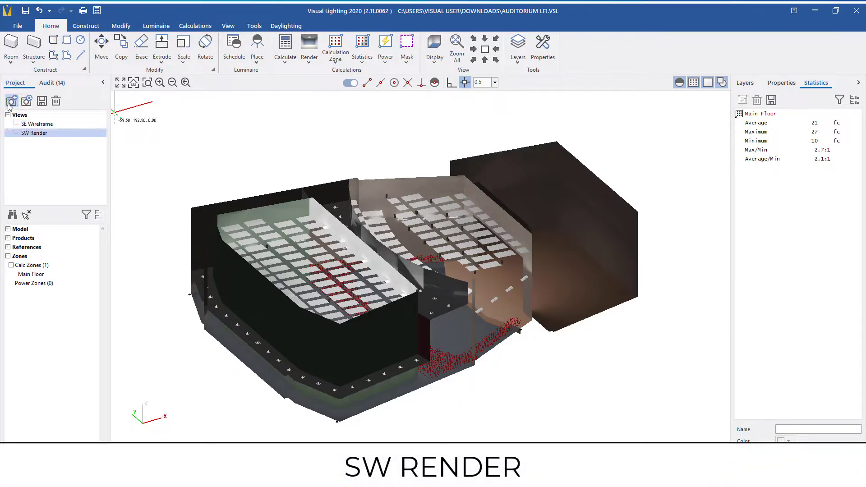
Switch the model to wireframe display in the Top plan view
{"action": "left_click", "coordinate": [433, 57]}
{"action": "left_click", "coordinate": [632, 80]}
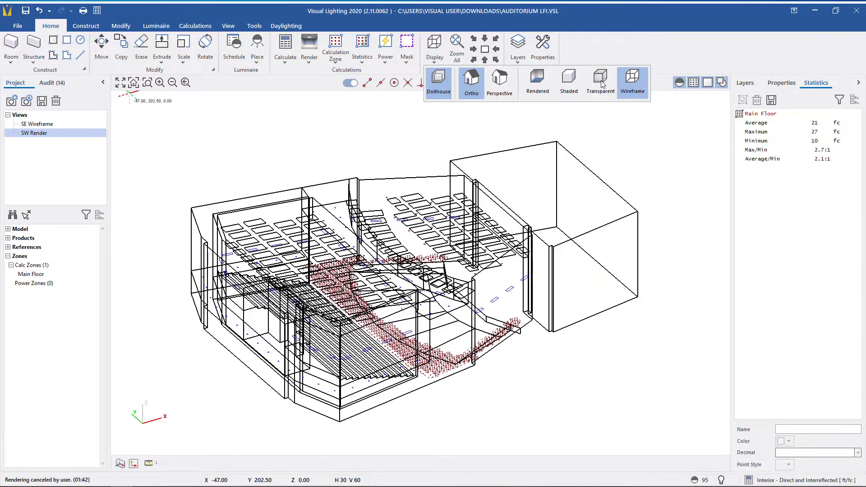
{"action": "left_click", "coordinate": [484, 50]}
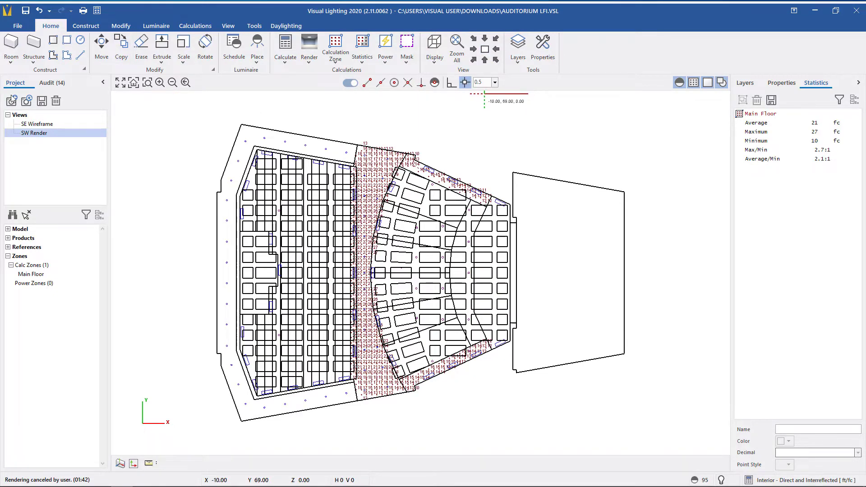
Recall SE Wireframe, then SW Render, then SE Wireframe again to verify each view
{"action": "left_click", "coordinate": [37, 125]}
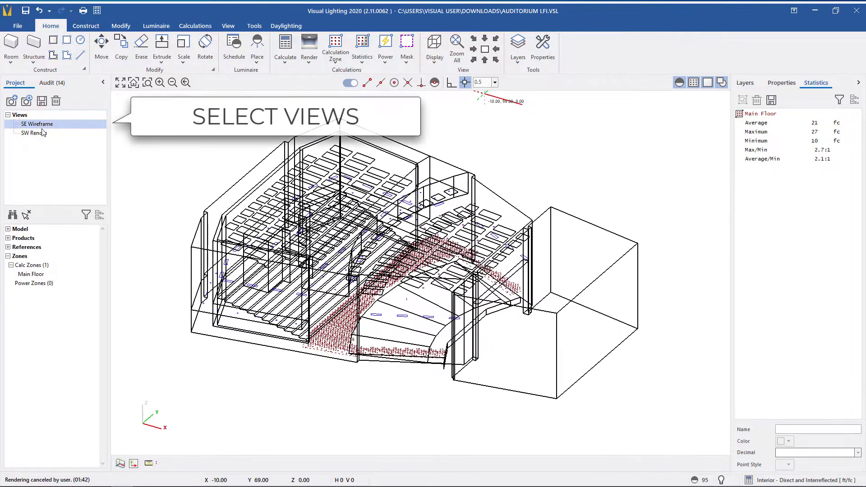
{"action": "left_click", "coordinate": [43, 134]}
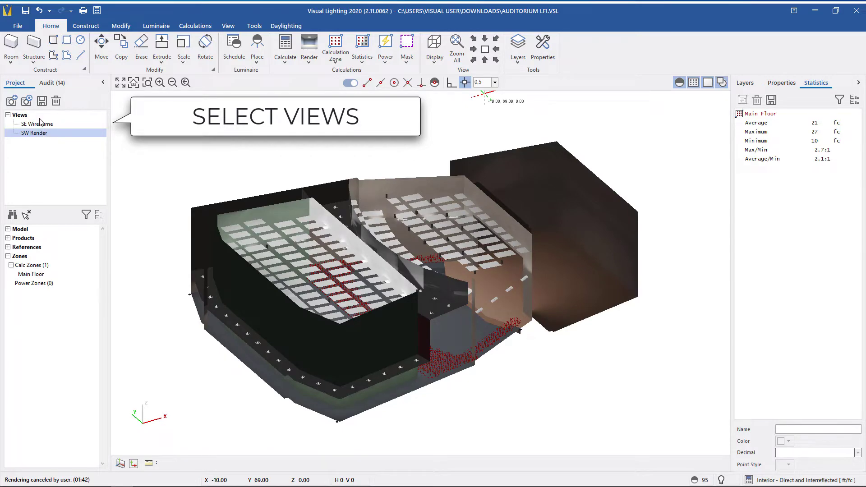
{"action": "left_click", "coordinate": [40, 125]}
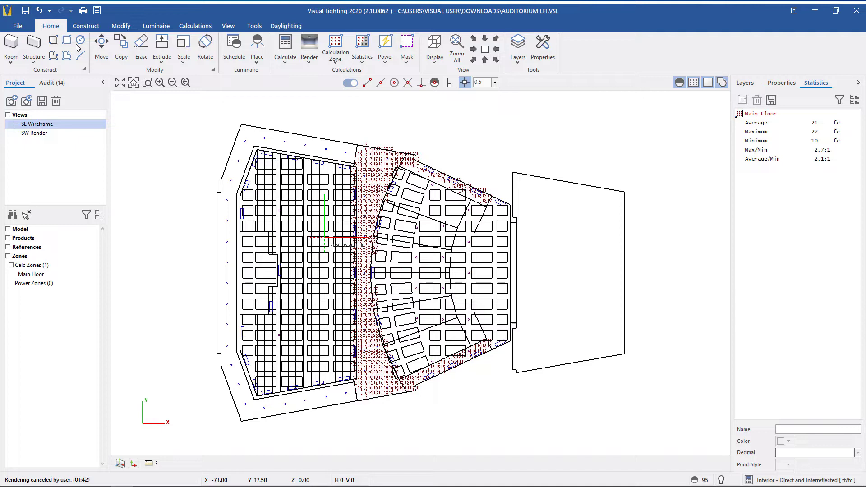
Copy the Main Floor calculation zone in place, creating Main Floor(Copy)
{"action": "left_click", "coordinate": [121, 45]}
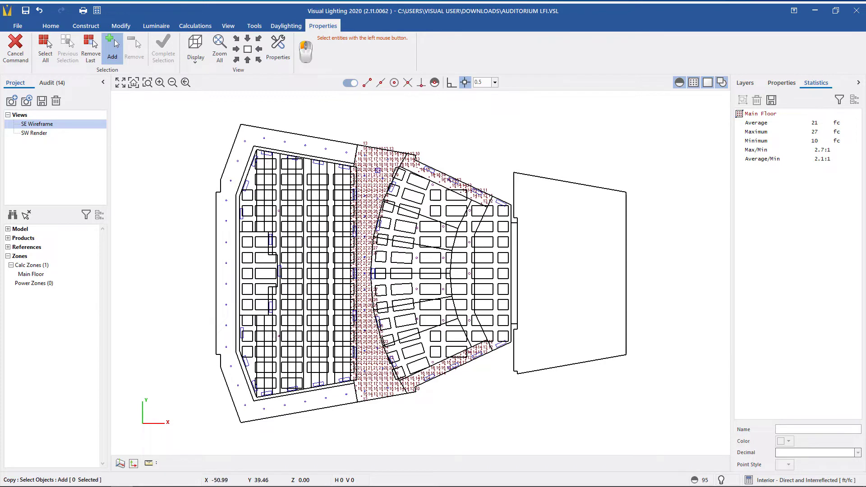
{"action": "left_click", "coordinate": [363, 271]}
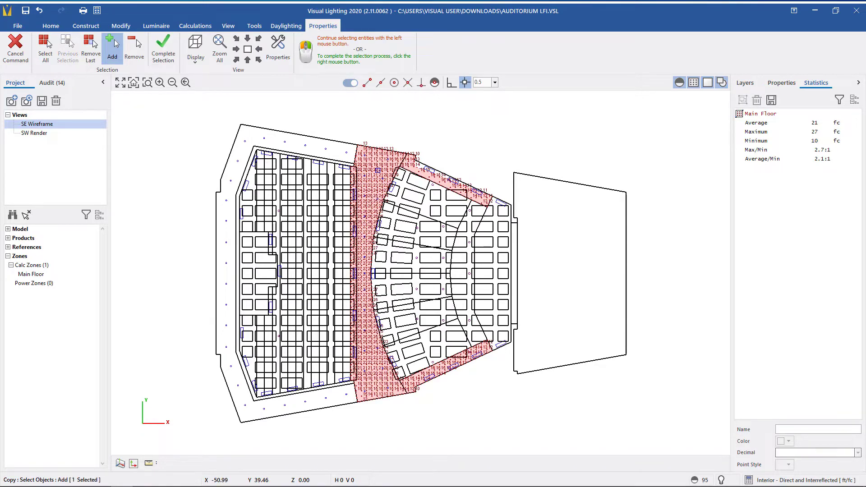
{"action": "right_click", "coordinate": [363, 270]}
{"action": "left_click", "coordinate": [378, 170]}
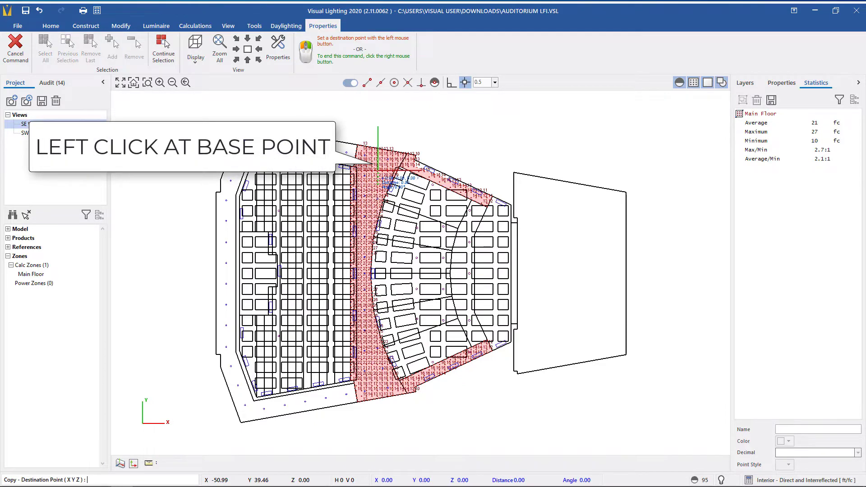
{"action": "left_click", "coordinate": [378, 171]}
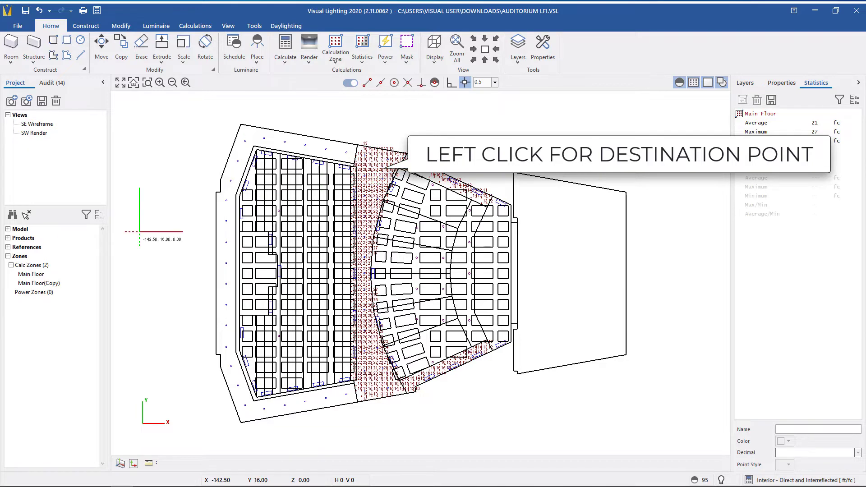
Rename the copied zone Main Floor(Copy) to 'Emergency' in Properties
{"action": "left_click", "coordinate": [37, 283]}
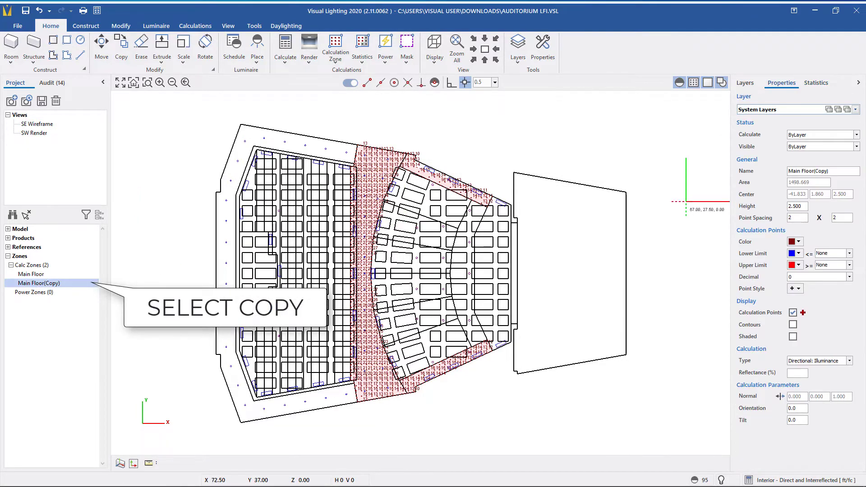
{"action": "triple_click", "coordinate": [838, 171]}
{"action": "type", "text": "Emergency"}
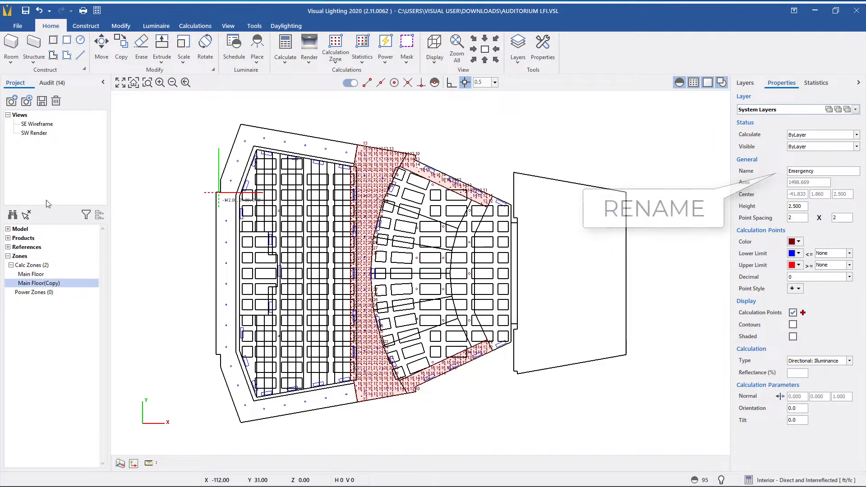
Set the original Main Floor zone's Calculate and Visible properties to No
{"action": "left_click", "coordinate": [30, 275]}
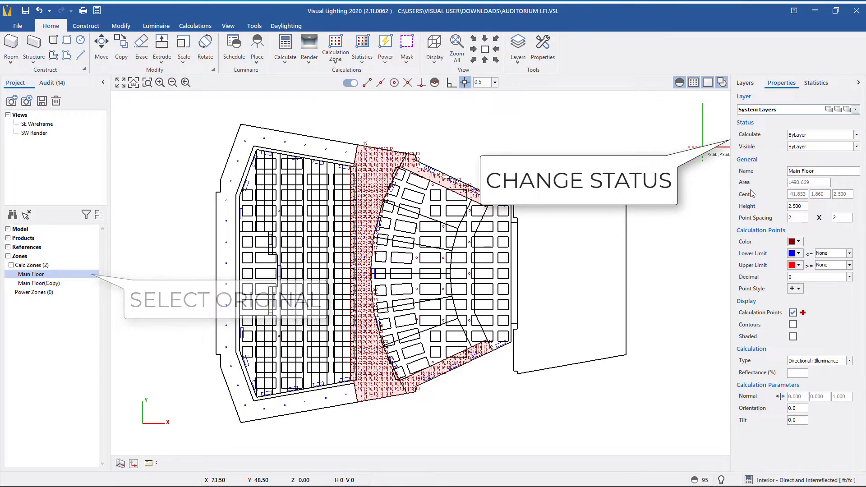
{"action": "left_click", "coordinate": [806, 136]}
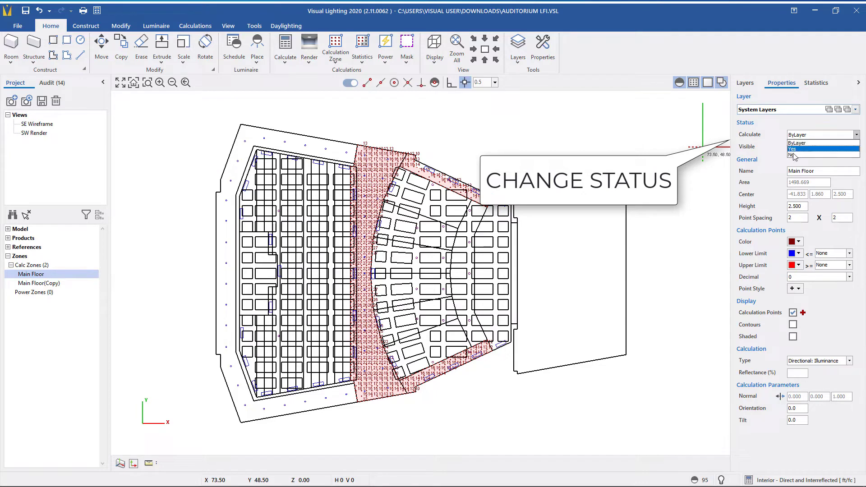
{"action": "left_click", "coordinate": [795, 157]}
{"action": "left_click", "coordinate": [799, 146]}
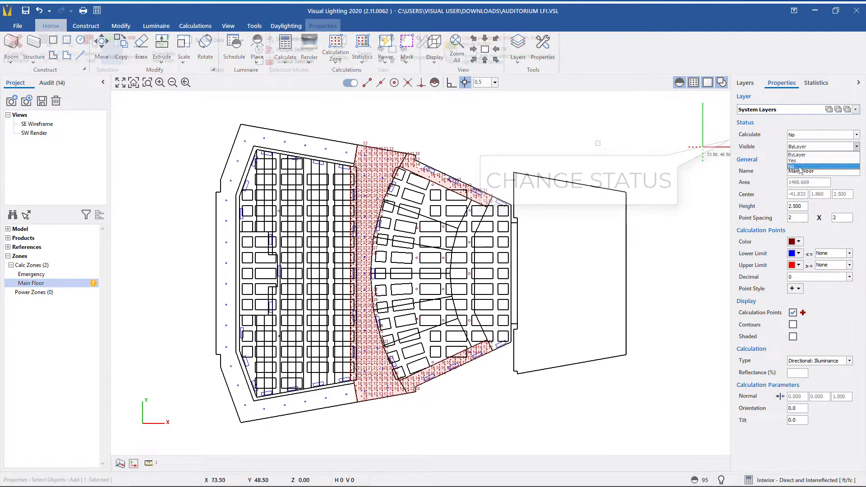
{"action": "left_click", "coordinate": [799, 168]}
Select the non-emergency luminaires over the left seating block and right column
{"action": "right_click", "coordinate": [700, 97]}
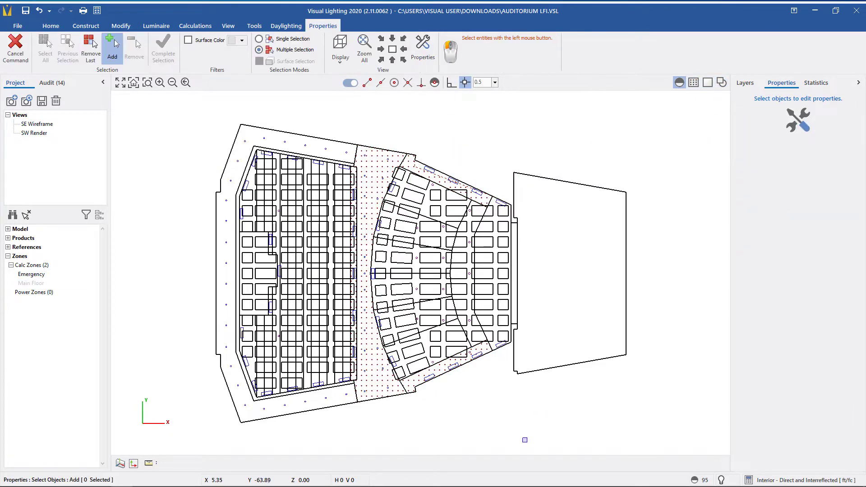
{"action": "left_click_drag", "start_coordinate": [522, 435], "coordinate": [384, 153]}
{"action": "left_click", "coordinate": [352, 420]}
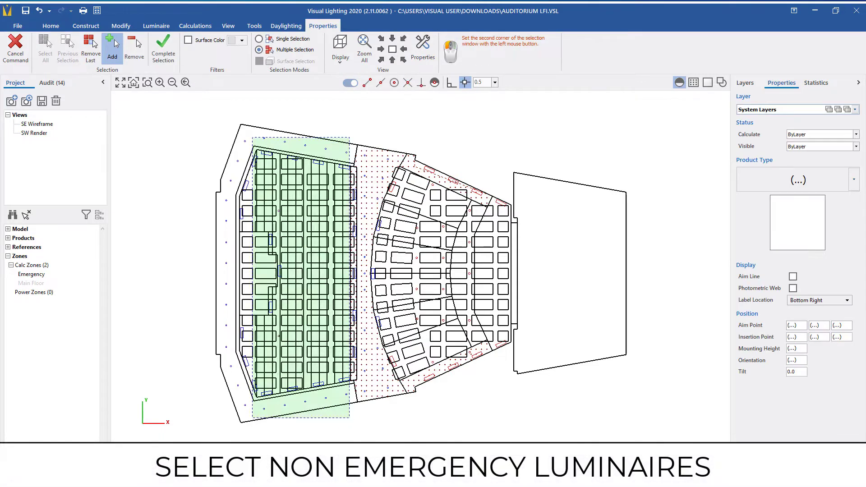
{"action": "left_click", "coordinate": [214, 113]}
{"action": "left_click", "coordinate": [356, 366]}
{"action": "left_click", "coordinate": [334, 175]}
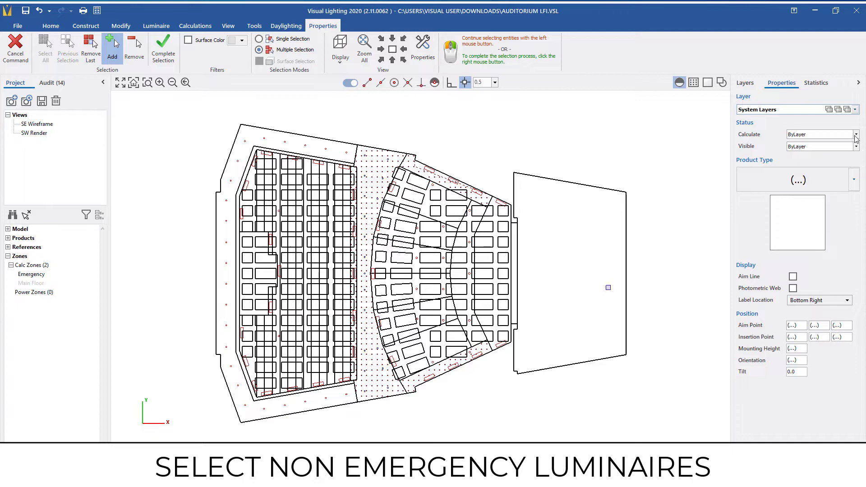
Set the selected luminaires' Calculate and Visible properties to No
{"action": "left_click", "coordinate": [831, 134]}
{"action": "left_click", "coordinate": [804, 158]}
{"action": "left_click", "coordinate": [821, 147]}
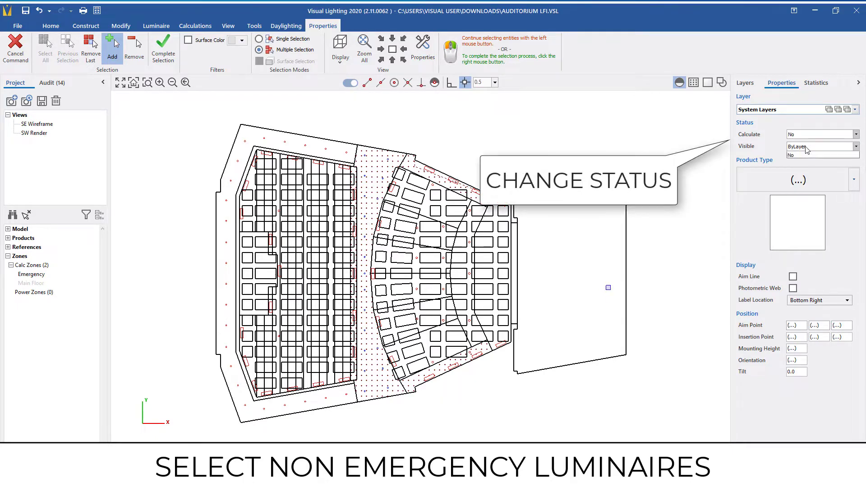
{"action": "left_click", "coordinate": [797, 170]}
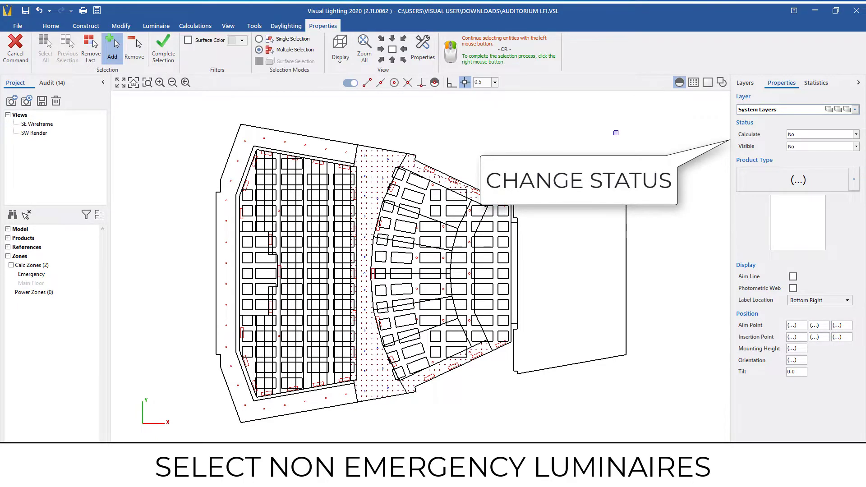
{"action": "right_click", "coordinate": [600, 130]}
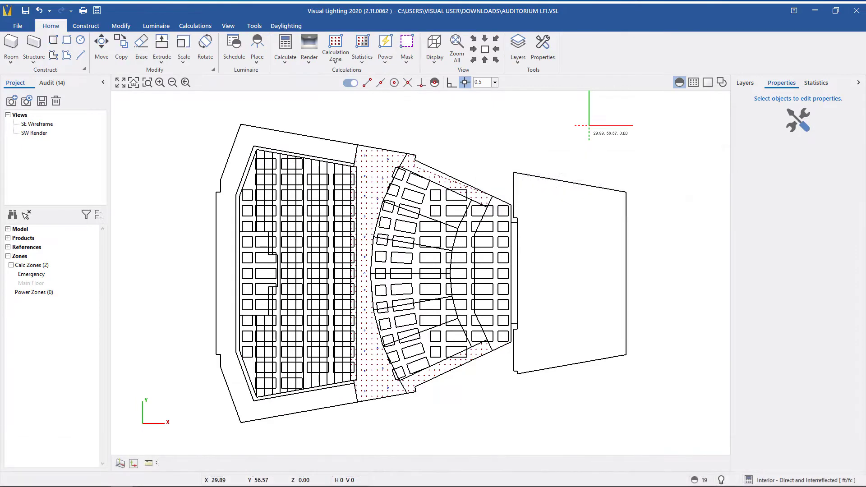
Recalculate in the southeast view and save it as a new view 'SE Emergency'
{"action": "left_click", "coordinate": [496, 59]}
{"action": "left_click", "coordinate": [286, 45]}
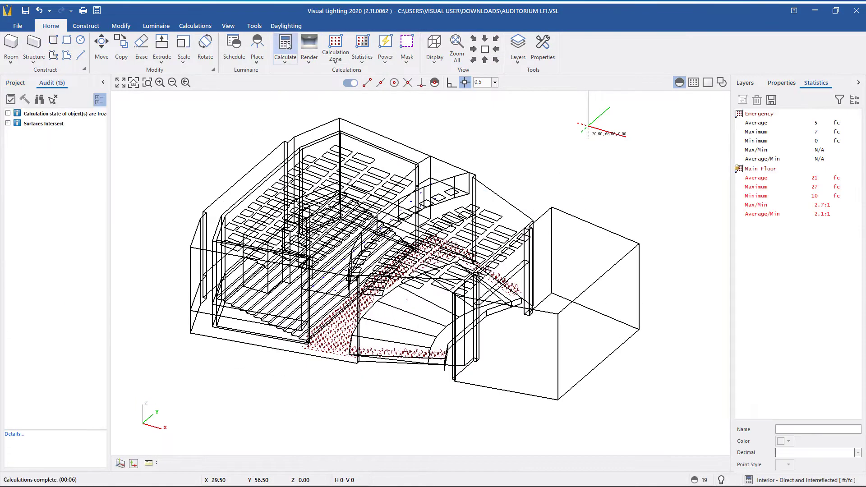
{"action": "left_click", "coordinate": [16, 83]}
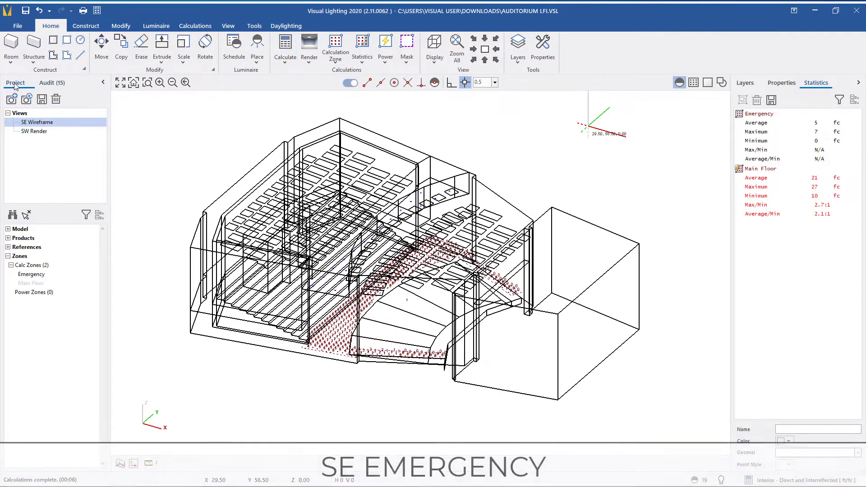
{"action": "left_click", "coordinate": [11, 99]}
{"action": "type", "text": "SE "}
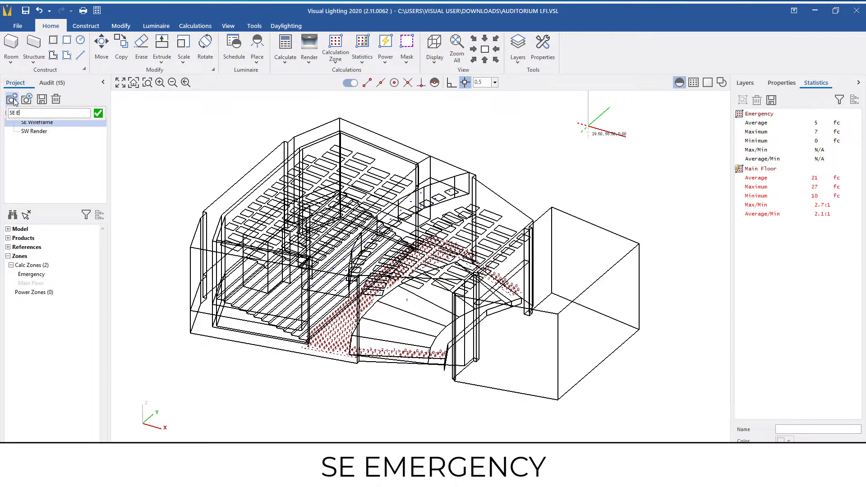
{"action": "type", "text": "Emergency"}
{"action": "key", "text": "Return"}
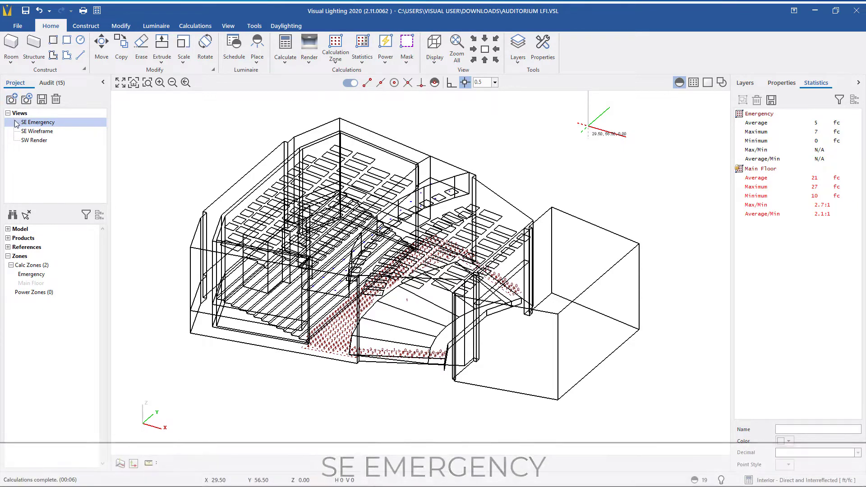
{"action": "left_click", "coordinate": [32, 131]}
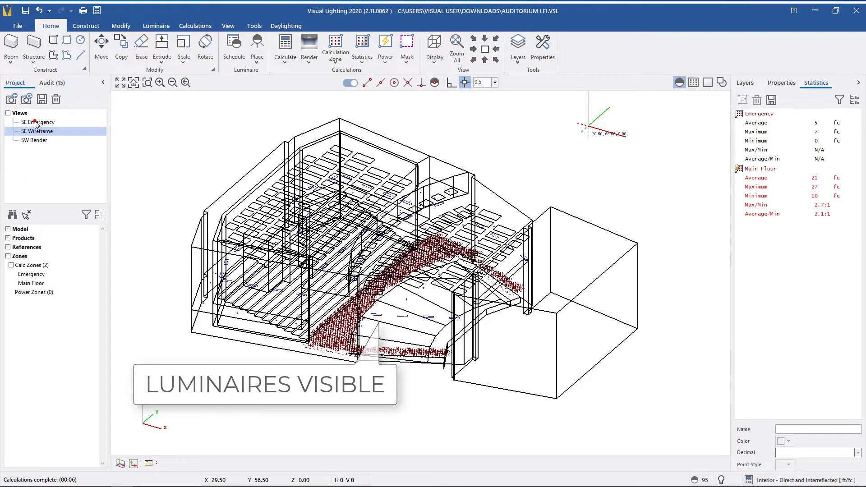
{"action": "left_click", "coordinate": [36, 124]}
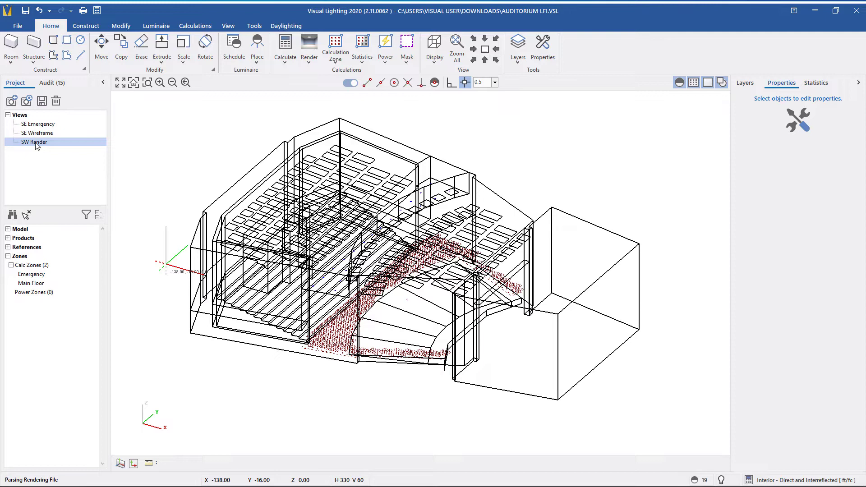
Orbit and zoom the SW Render view closer on the auditorium, then update it
{"action": "double_click", "coordinate": [35, 142]}
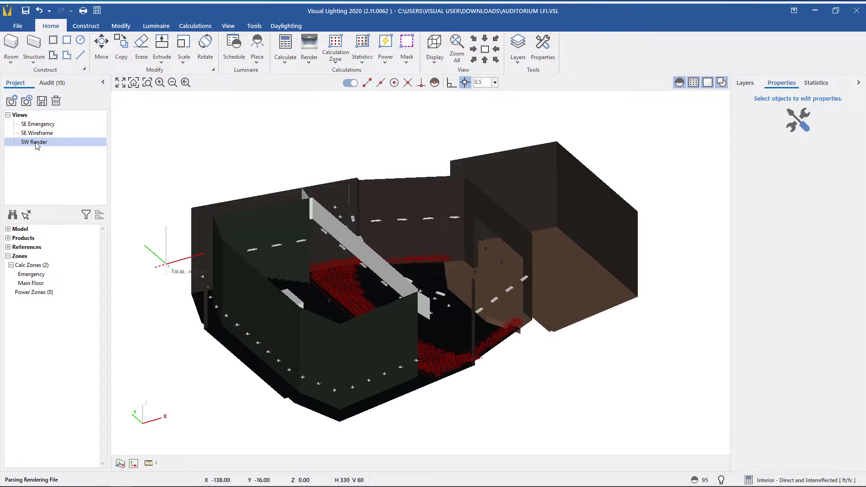
{"action": "left_click", "coordinate": [475, 40]}
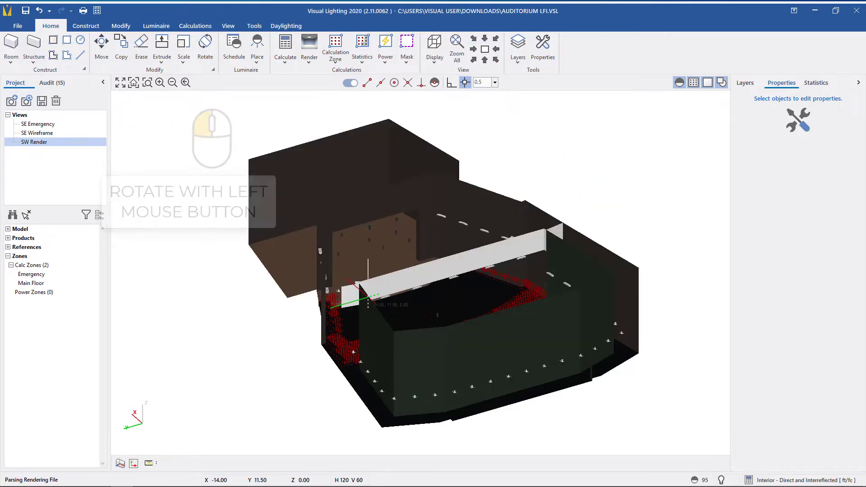
{"action": "scroll", "coordinate": [309, 282], "scroll_direction": "up", "scroll_amount": 3}
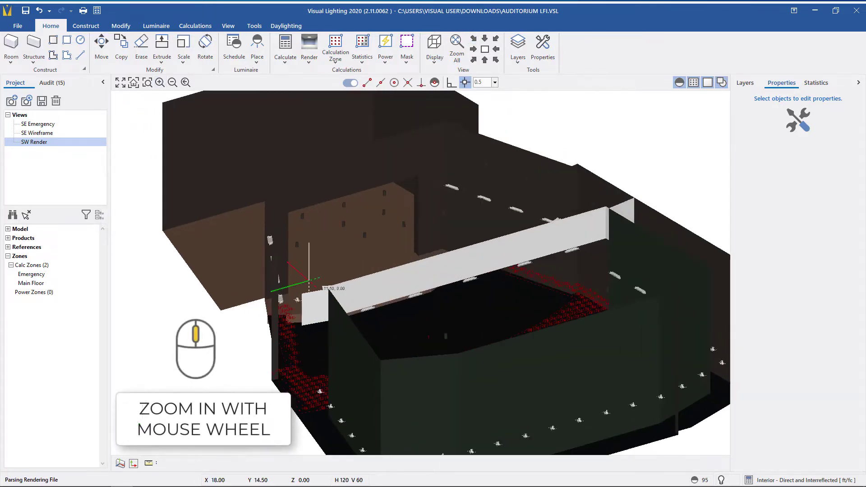
{"action": "left_click", "coordinate": [26, 101]}
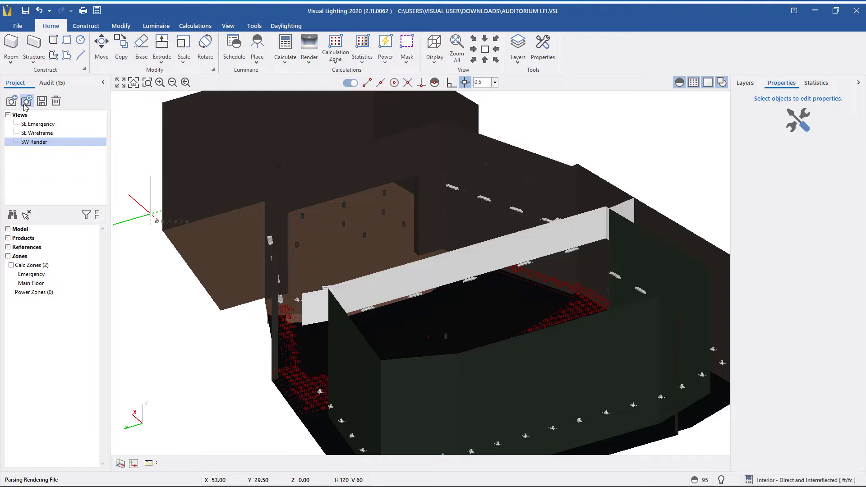
Rename the SW Render view to 'NW Render'
{"action": "double_click", "coordinate": [33, 144]}
{"action": "left_click", "coordinate": [17, 157]}
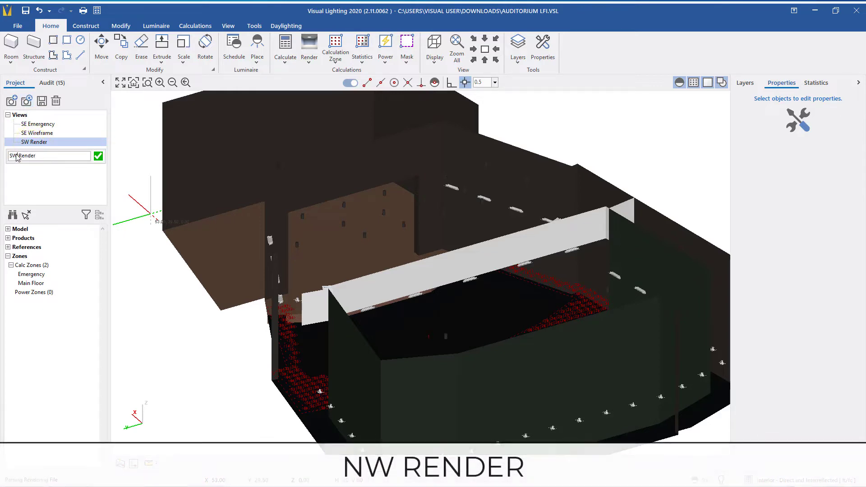
{"action": "left_click_drag", "start_coordinate": [16, 156], "coordinate": [2, 159]}
{"action": "type", "text": "NW"}
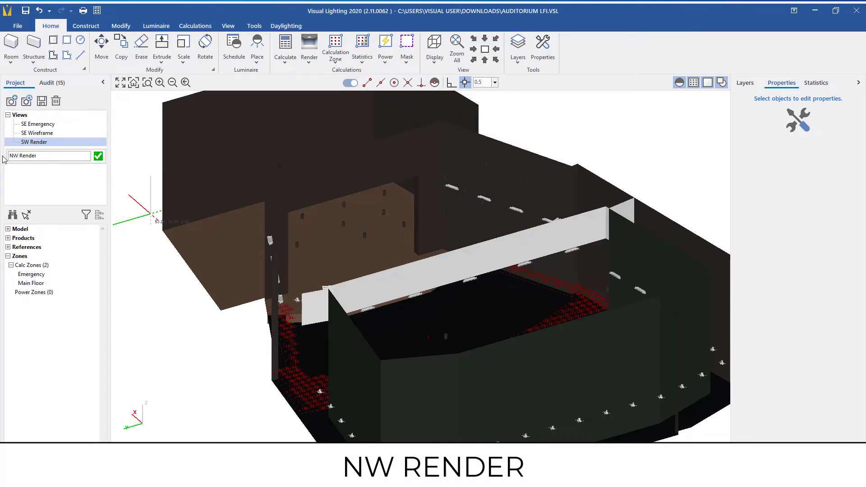
{"action": "key", "text": "Return"}
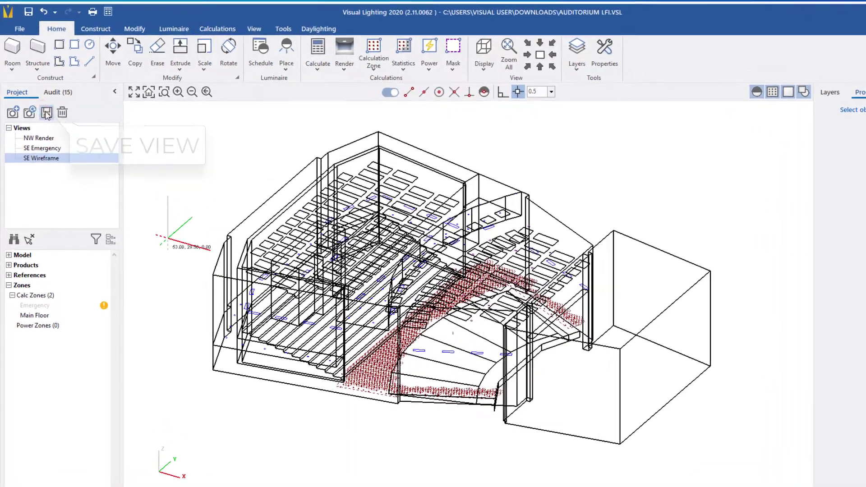
Export the SE Wireframe view as a JPEG image named 'SE Wireframe'
{"action": "left_click", "coordinate": [42, 102]}
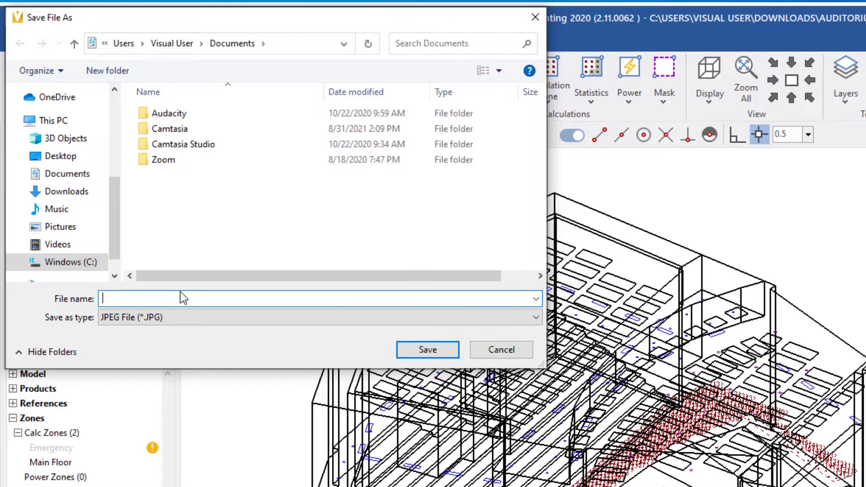
{"action": "type", "text": "SE Wireframe"}
{"action": "key", "text": "Return"}
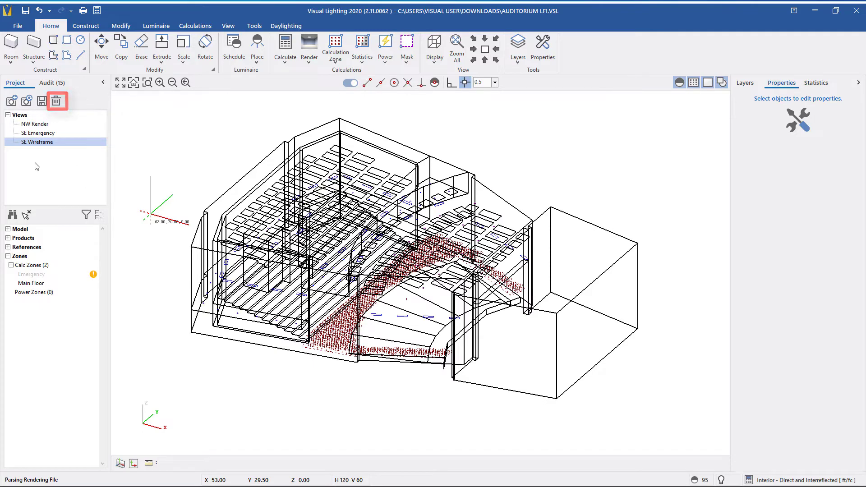
Delete the SE Emergency saved view from the Views list, confirming the deletion
{"action": "left_click", "coordinate": [39, 134]}
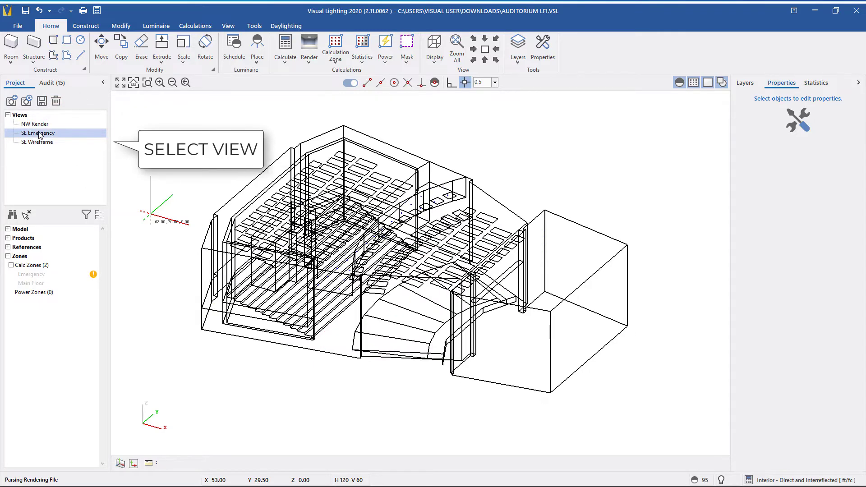
{"action": "left_click", "coordinate": [55, 101]}
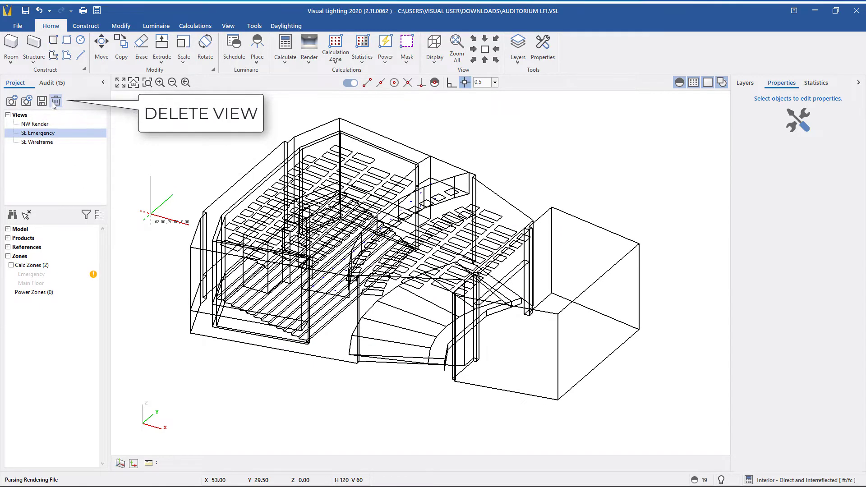
{"action": "left_click", "coordinate": [411, 278]}
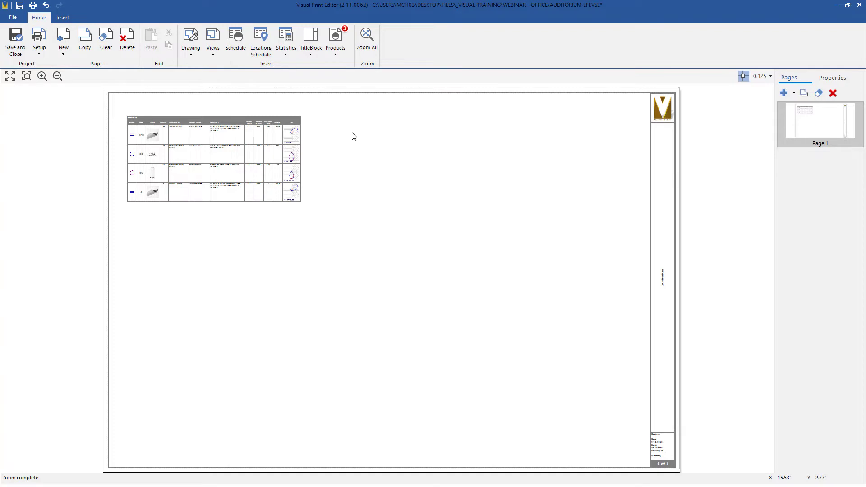
Place a Current View snapshot below the luminaire schedule and enlarge it
{"action": "left_click", "coordinate": [213, 55]}
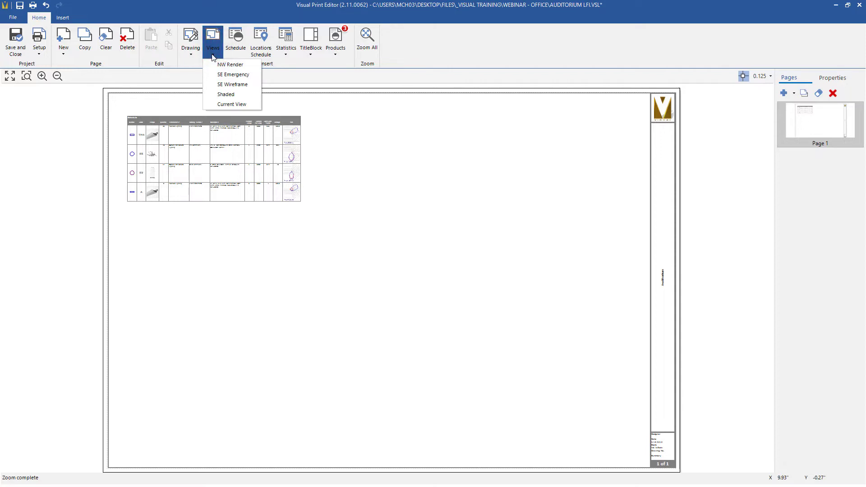
{"action": "left_click", "coordinate": [227, 105]}
{"action": "left_click", "coordinate": [225, 221]}
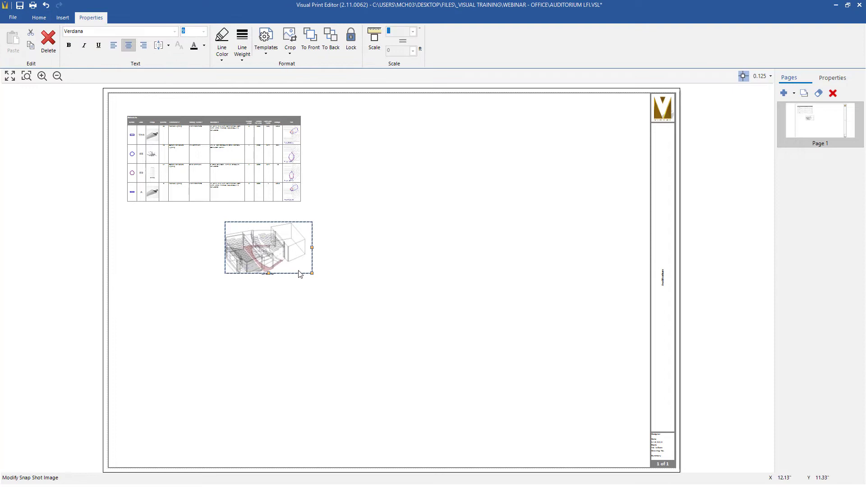
{"action": "left_click_drag", "start_coordinate": [312, 273], "coordinate": [495, 382]}
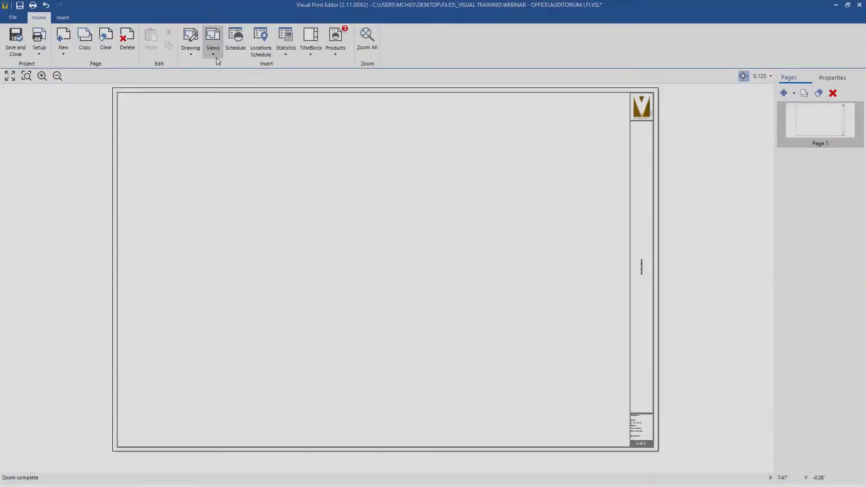
Place enlarged Shaded and rendered view snapshots side by side on the page
{"action": "left_click", "coordinate": [214, 54]}
{"action": "left_click", "coordinate": [220, 93]}
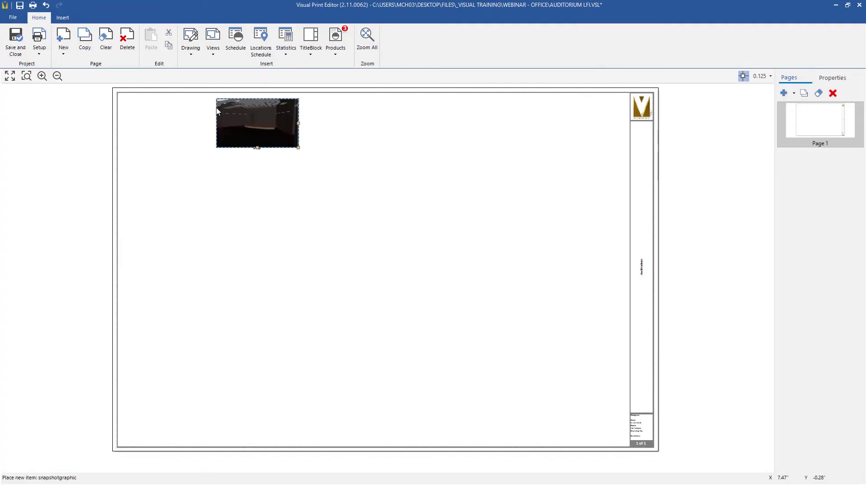
{"action": "left_click", "coordinate": [149, 200]}
{"action": "mouse_move", "coordinate": [251, 263]}
{"action": "left_mouse_down"}
{"action": "mouse_move", "coordinate": [269, 292]}
{"action": "mouse_move", "coordinate": [368, 374]}
{"action": "left_mouse_up"}
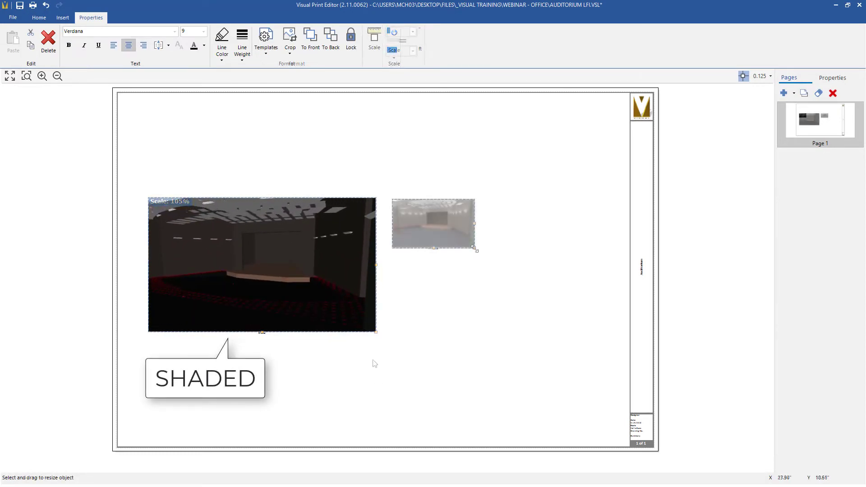
{"action": "mouse_move", "coordinate": [474, 248]}
{"action": "left_mouse_down"}
{"action": "mouse_move", "coordinate": [614, 360]}
{"action": "mouse_move", "coordinate": [630, 361]}
{"action": "left_mouse_up"}
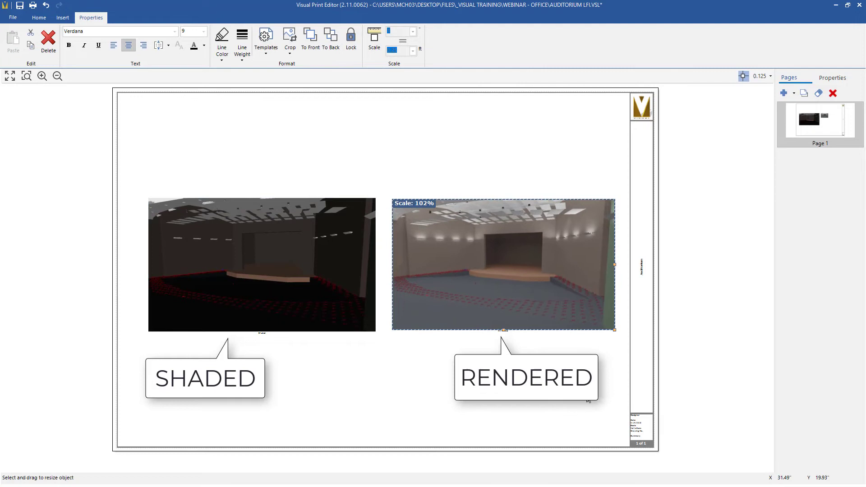
{"action": "left_click", "coordinate": [569, 415]}
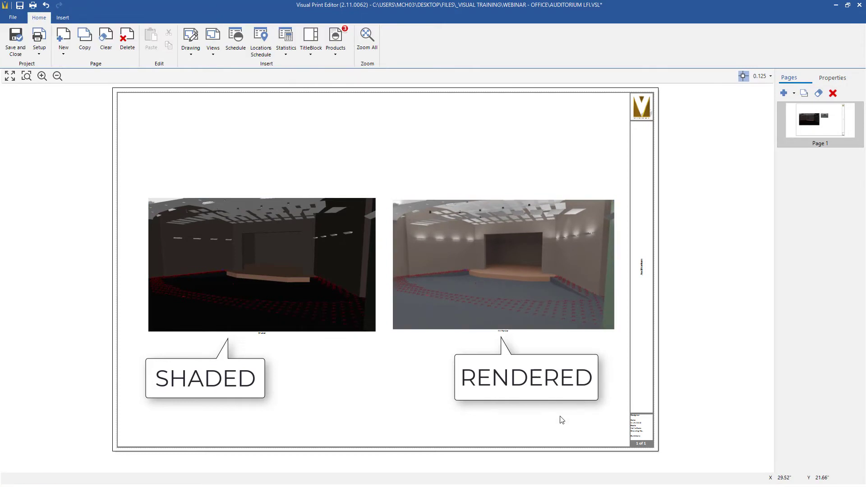
Move the rendered image to the page's upper left and scale it to 175%
{"action": "left_click", "coordinate": [237, 247]}
{"action": "left_click_drag", "start_coordinate": [375, 262], "coordinate": [172, 174]}
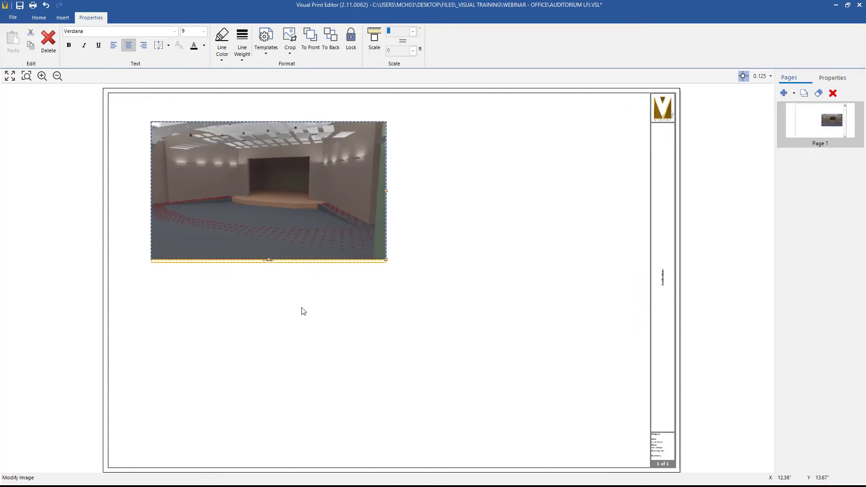
{"action": "left_click_drag", "start_coordinate": [387, 260], "coordinate": [630, 445]}
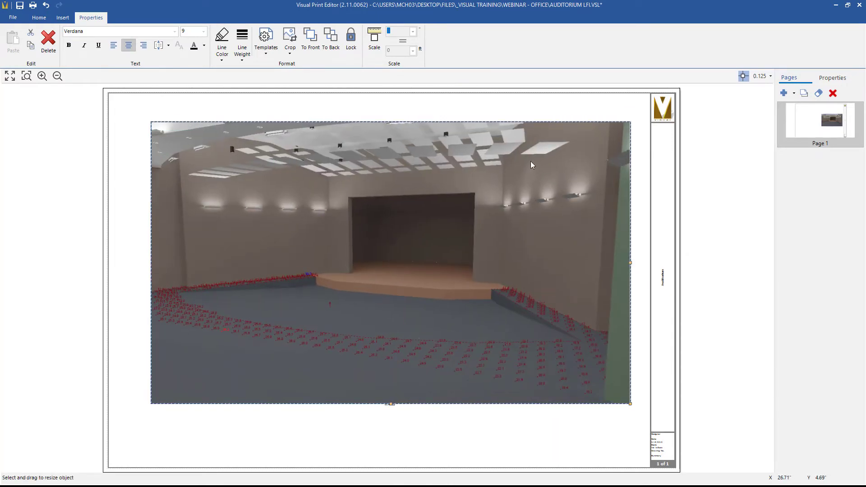
{"action": "scroll", "coordinate": [530, 161], "scroll_direction": "up", "scroll_amount": 2}
{"action": "scroll", "coordinate": [529, 139], "scroll_direction": "up", "scroll_amount": 3}
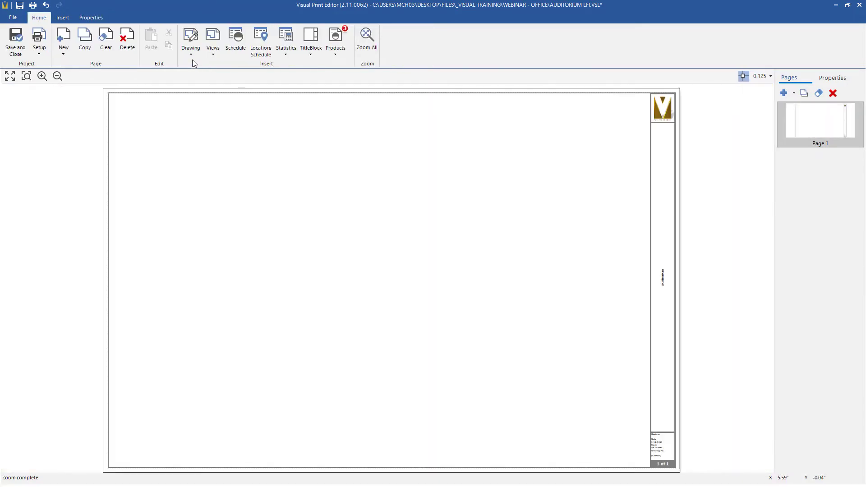
Place the seating plan drawing at the page's upper left and enlarge it
{"action": "left_click", "coordinate": [191, 48]}
{"action": "left_click", "coordinate": [209, 96]}
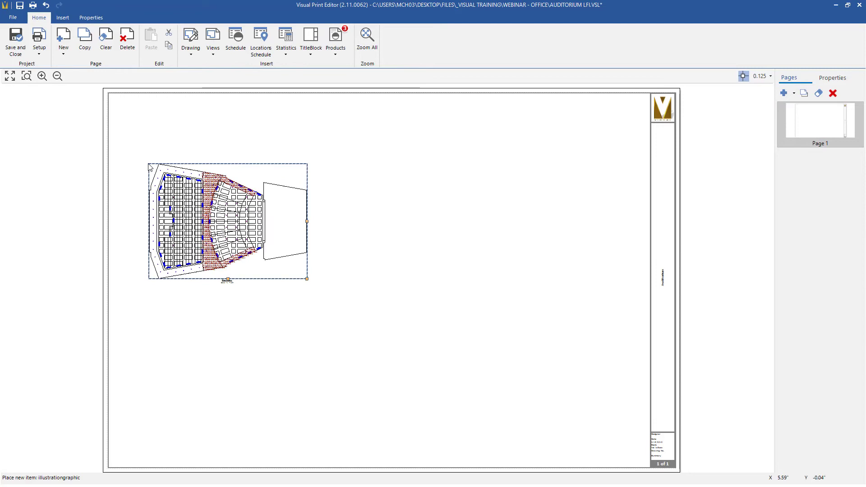
{"action": "left_click", "coordinate": [148, 168]}
{"action": "mouse_move", "coordinate": [305, 280]}
{"action": "left_mouse_down"}
{"action": "mouse_move", "coordinate": [400, 394]}
{"action": "mouse_move", "coordinate": [397, 348]}
{"action": "left_mouse_up"}
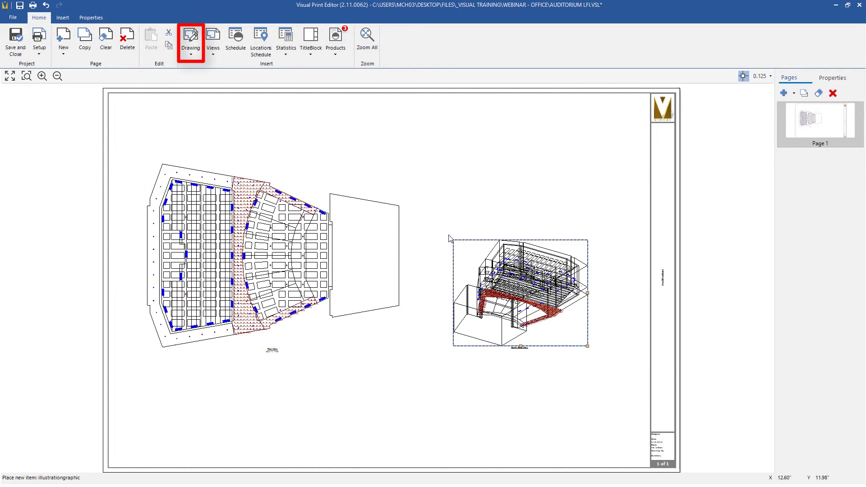
Place the 3-D wireframe drawing on the right and enlarge it
{"action": "left_click", "coordinate": [418, 177]}
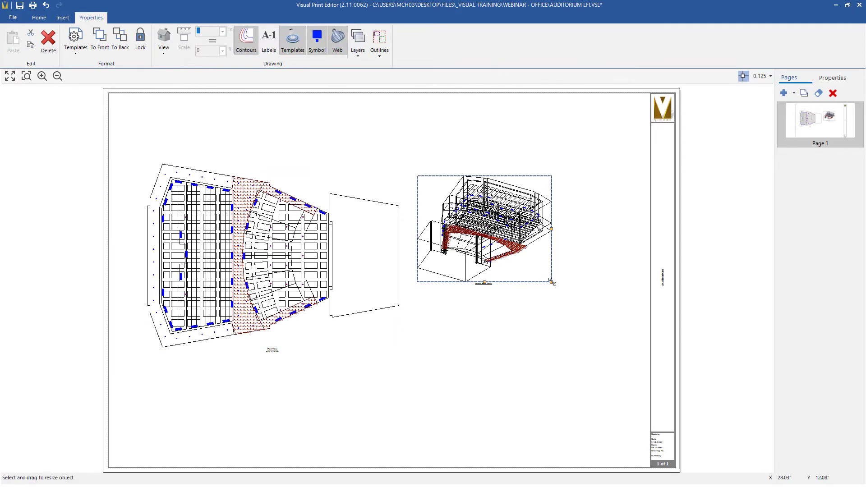
{"action": "left_click_drag", "start_coordinate": [551, 282], "coordinate": [647, 369]}
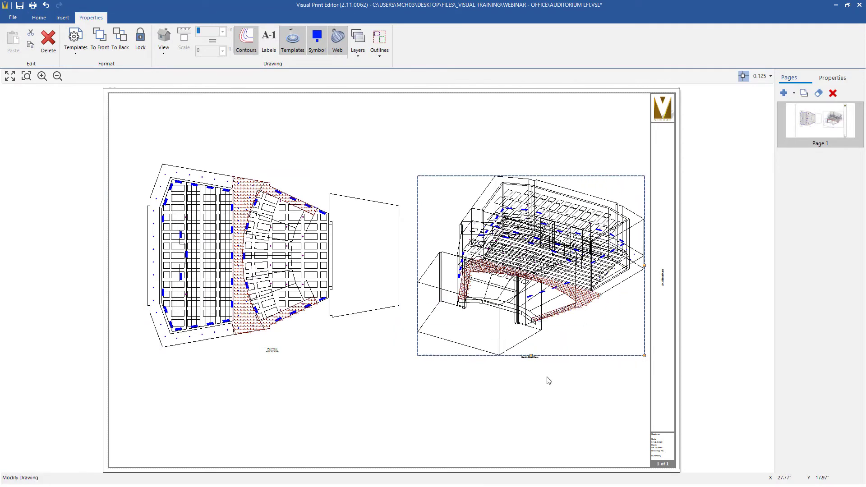
{"action": "left_click", "coordinate": [495, 409]}
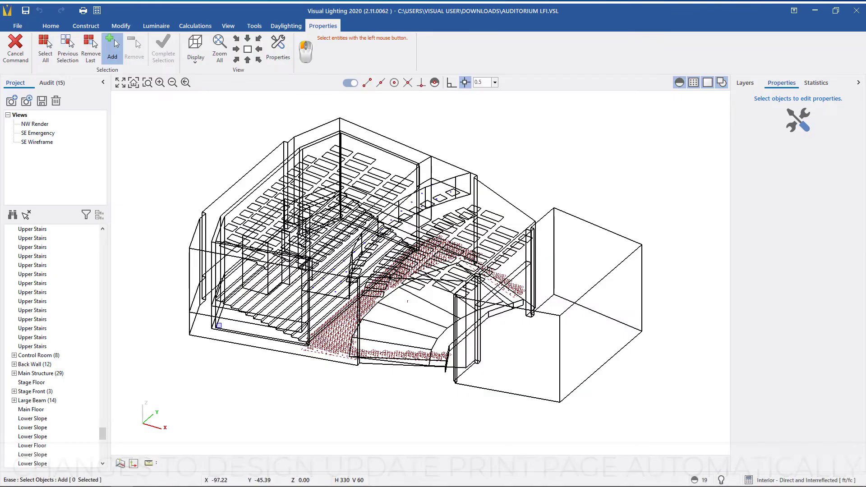
Erase the selected wall from the auditorium model
{"action": "left_click", "coordinate": [219, 326]}
{"action": "right_click", "coordinate": [218, 325]}
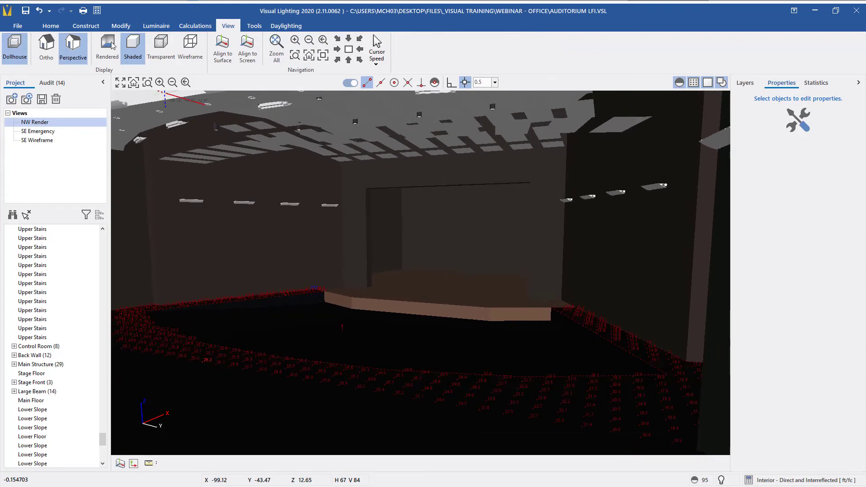
Render the NW Render view using Interior - Direct and Interreflected lighting
{"action": "left_click", "coordinate": [51, 25]}
{"action": "left_click", "coordinate": [309, 45]}
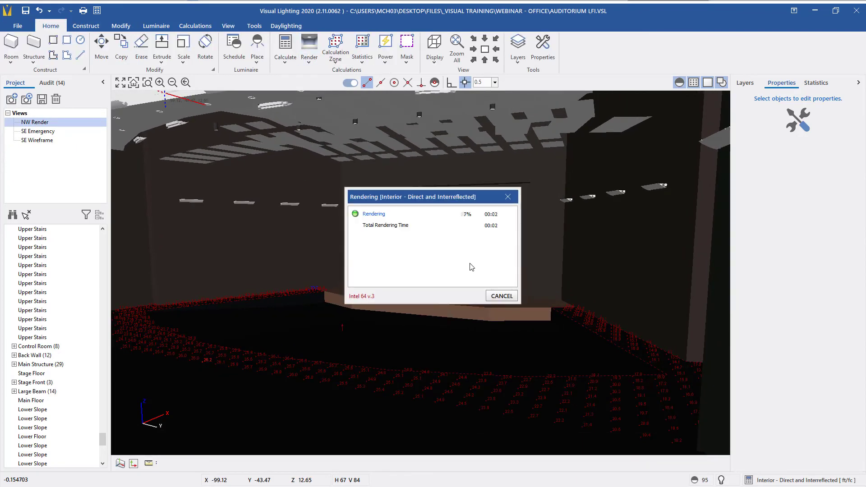